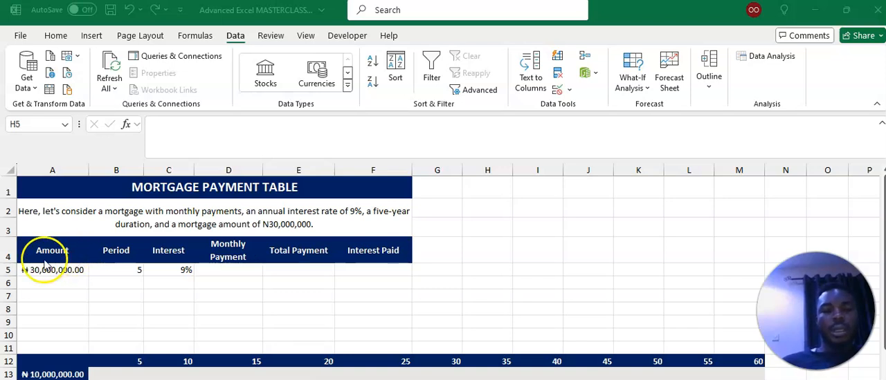
- Begin a PMT formula in the Monthly Payment cell D5, using the annual interest rate divided by 12 as the rate
click(57, 269)
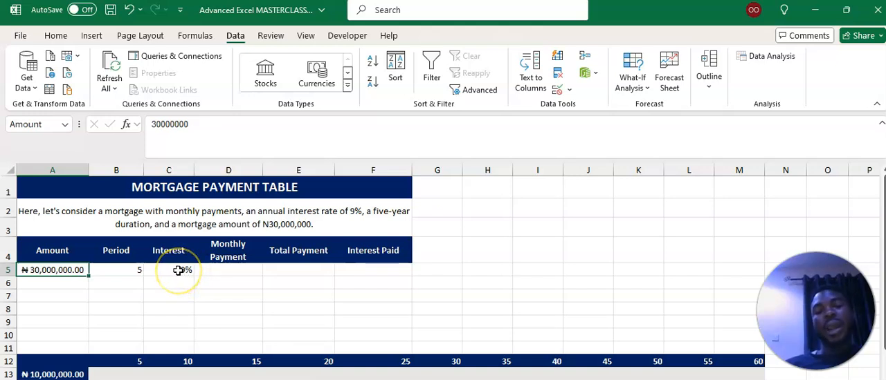
click(119, 269)
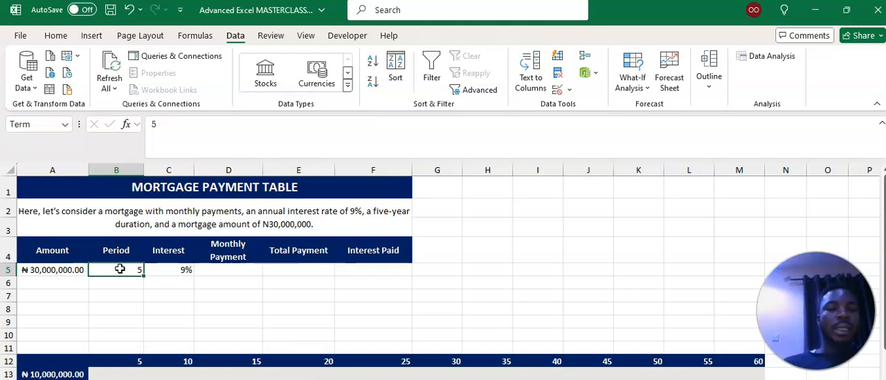
click(236, 271)
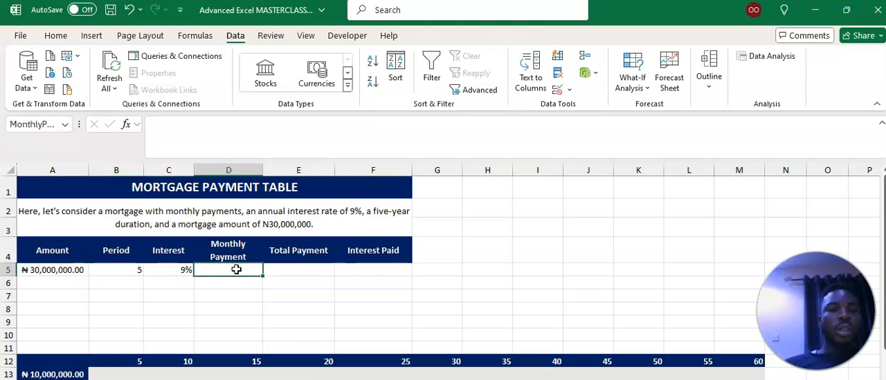
text(=p)
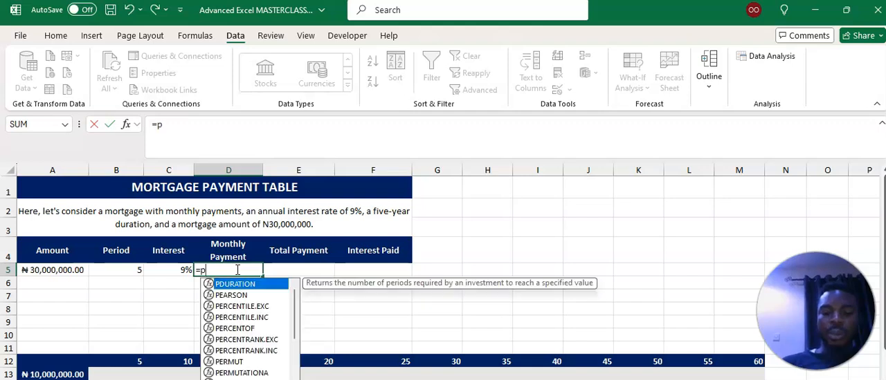
text(mt)
key(Tab)
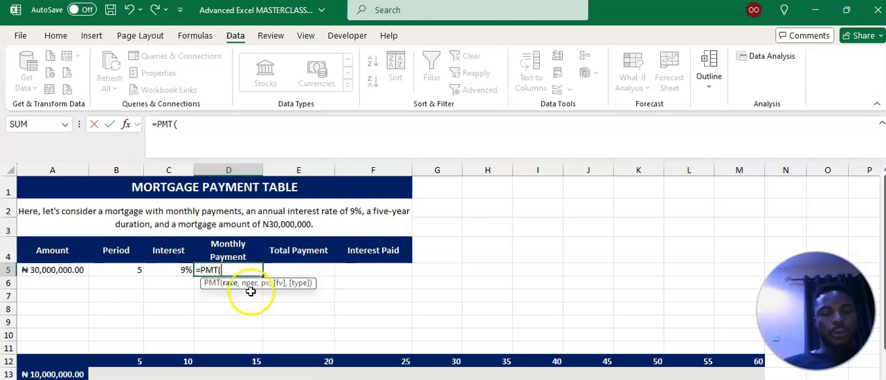
click(179, 270)
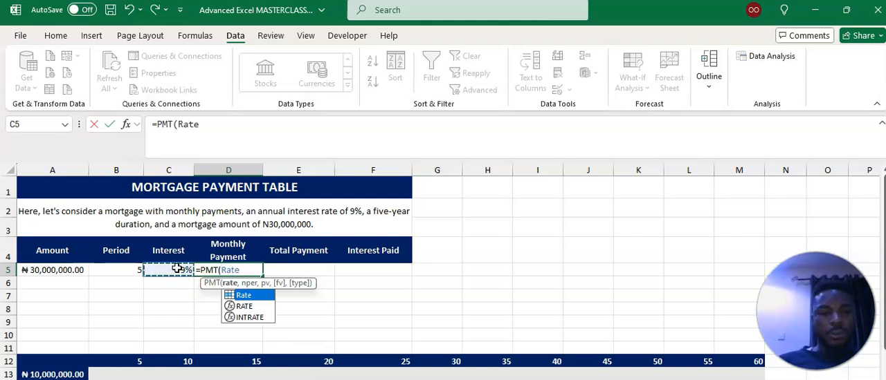
text(/)
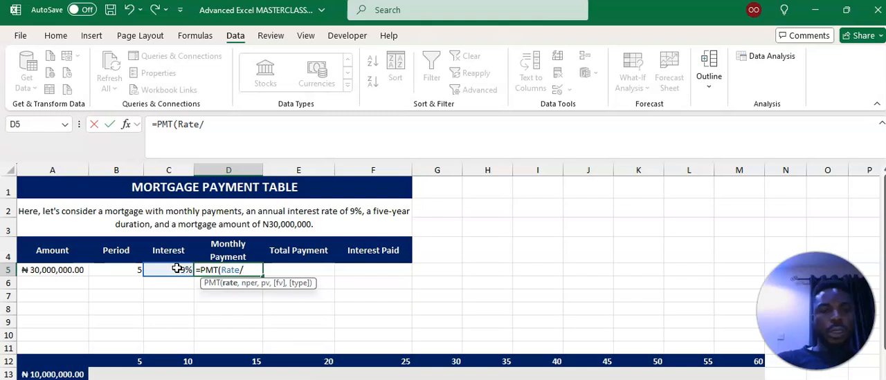
text(12)
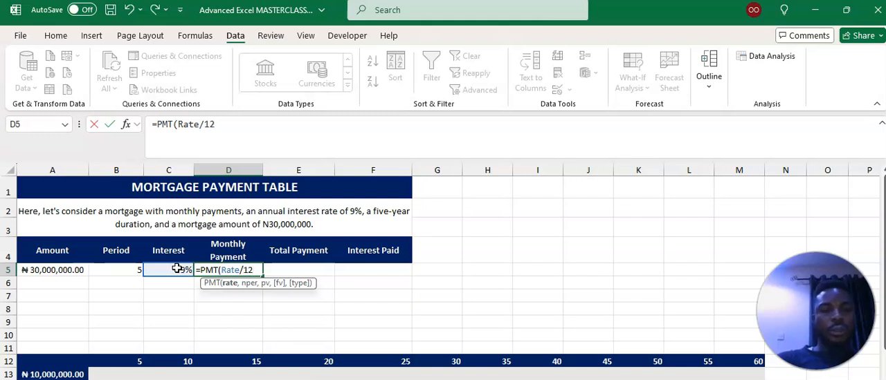
text(,)
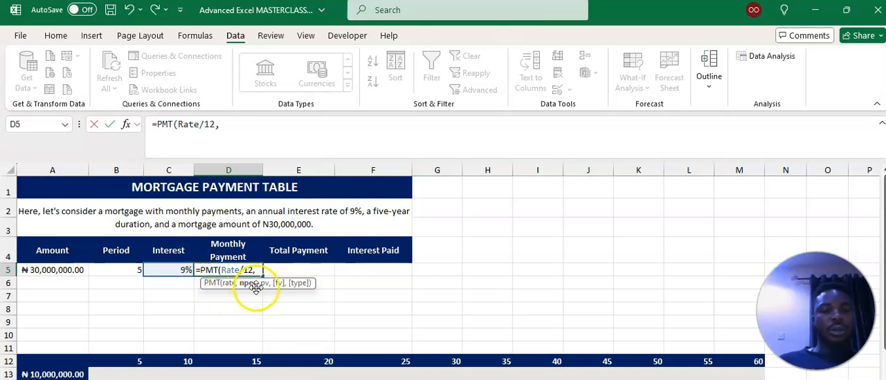
- Complete the PMT formula in D5 with Term*12 as the number of periods and -Amount as the present value
click(117, 270)
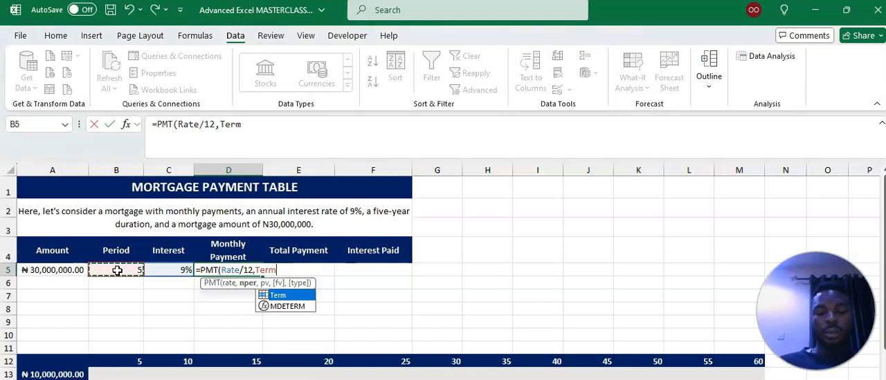
text(*12)
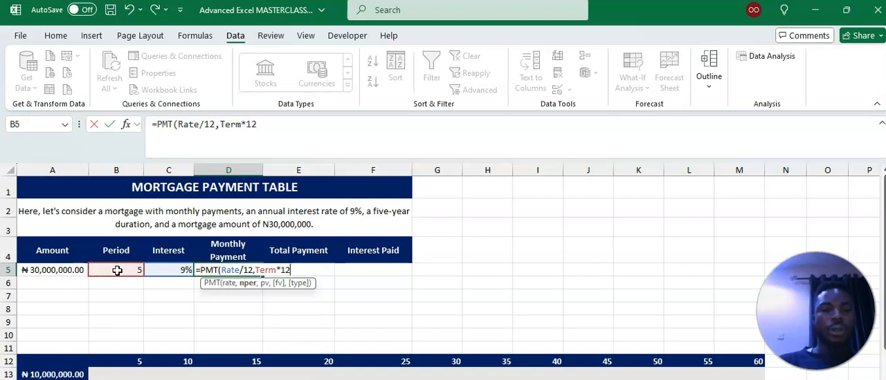
text(,)
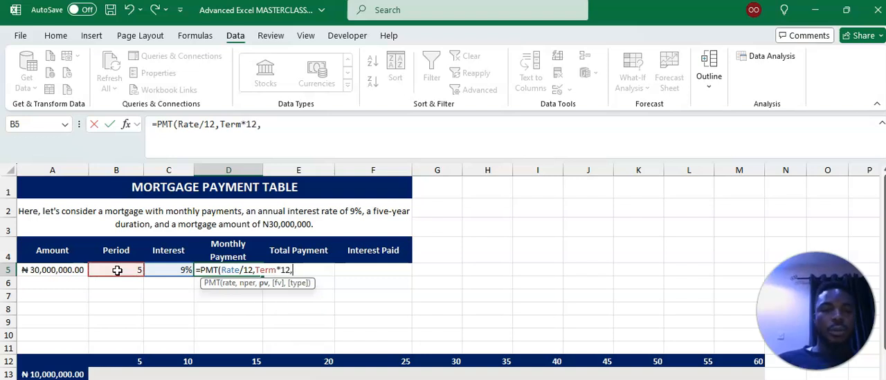
click(71, 269)
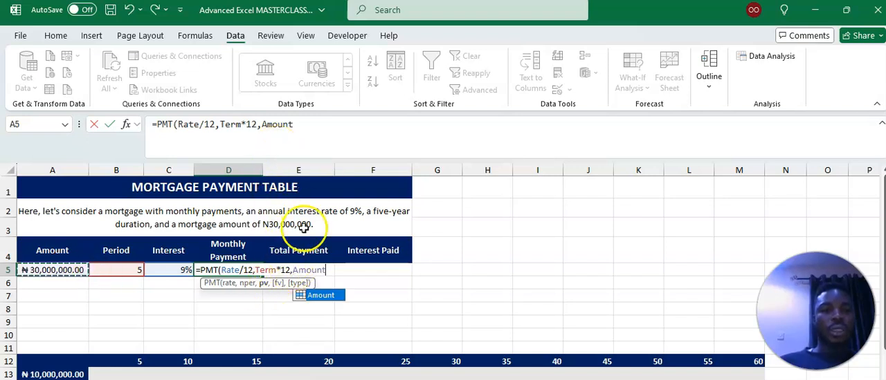
click(294, 271)
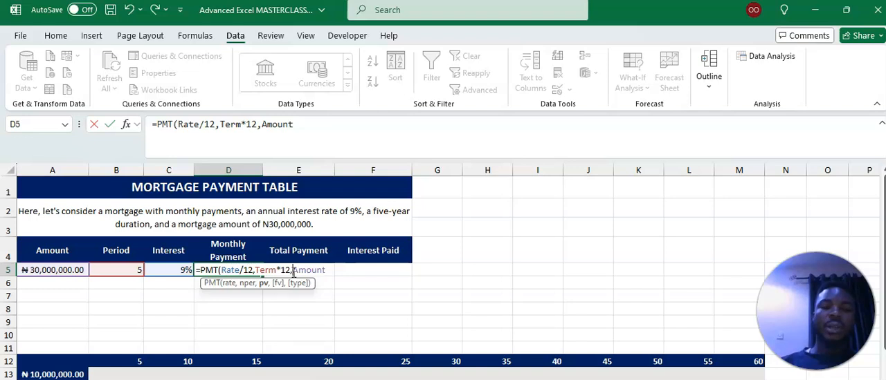
text(-)
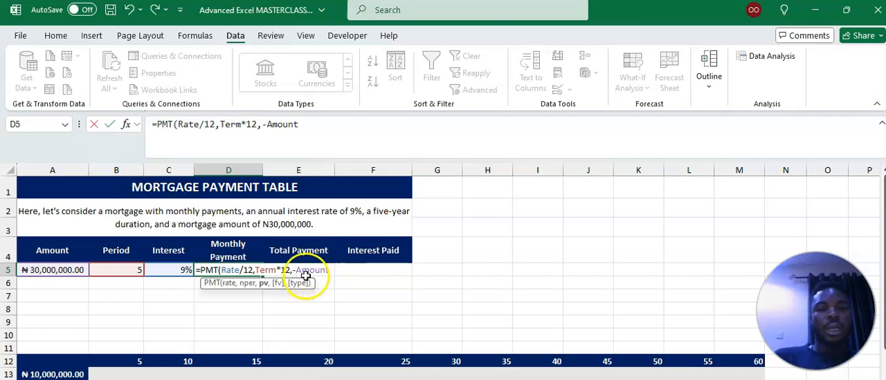
click(329, 270)
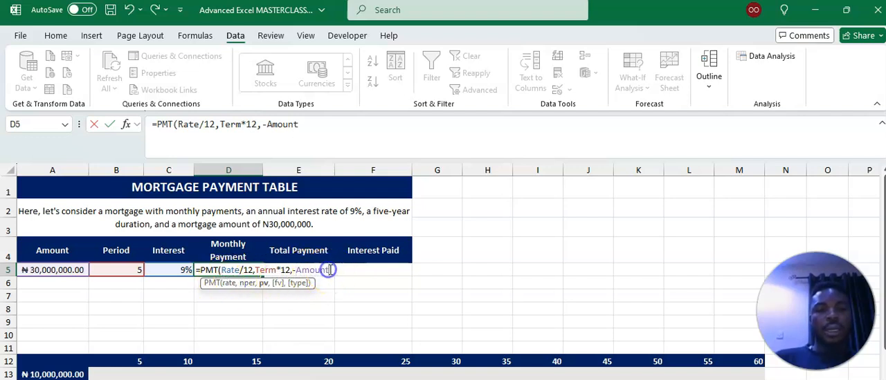
text())
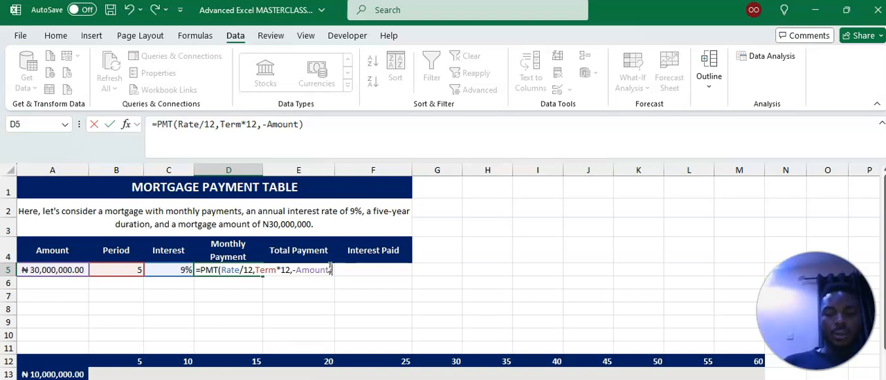
click(329, 269)
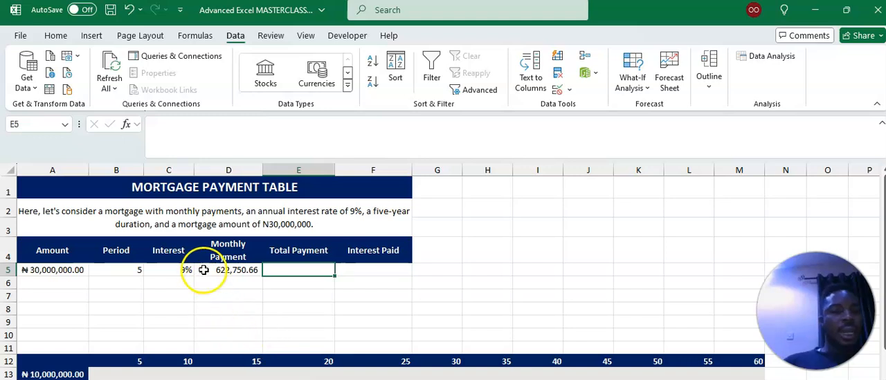
click(231, 271)
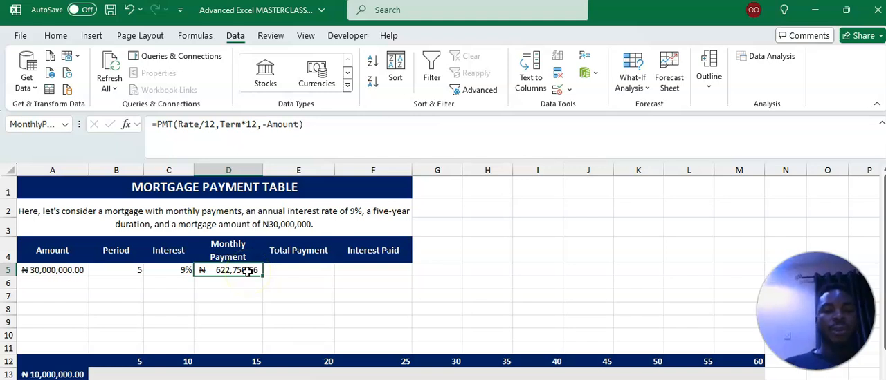
- Calculate the Total Payment in E5 as MonthlyPayment multiplied by 60
click(299, 271)
text(=)
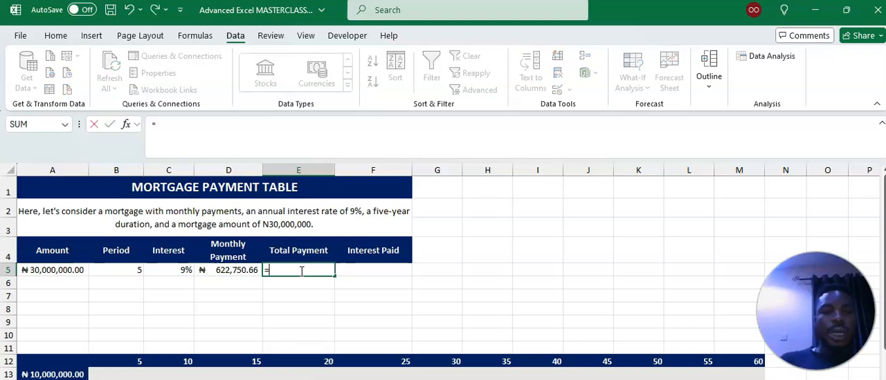
click(235, 271)
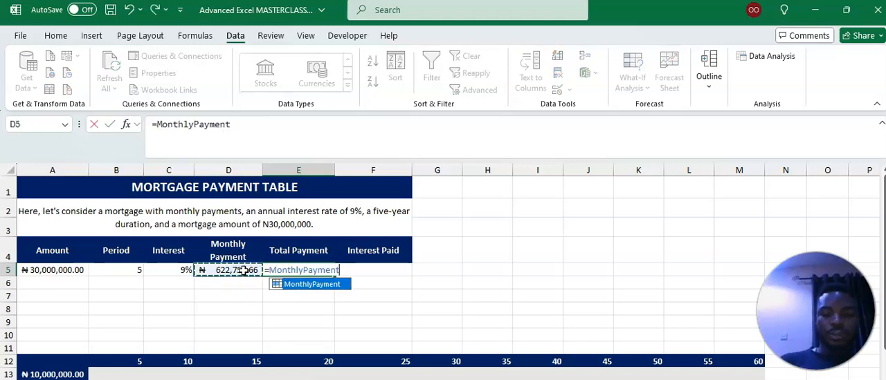
text(*)
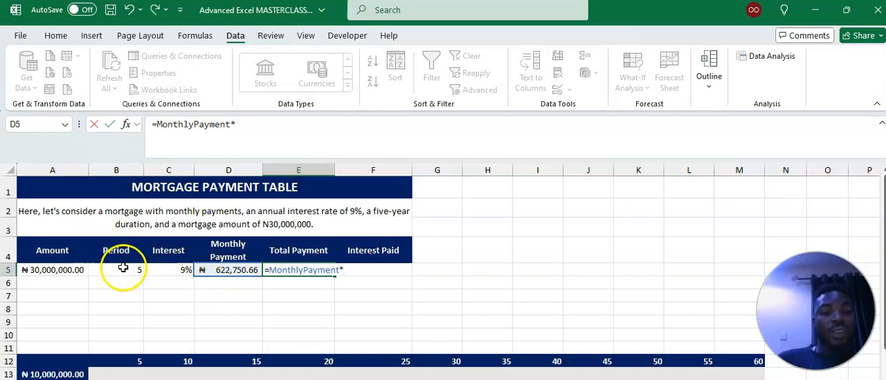
text(60)
key(Tab)
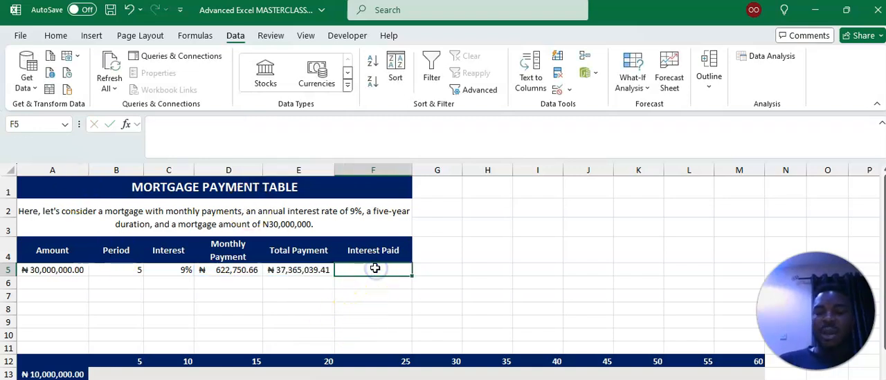
- Calculate the Interest Paid in F5 by subtracting the mortgage amount from the total payment
text(=)
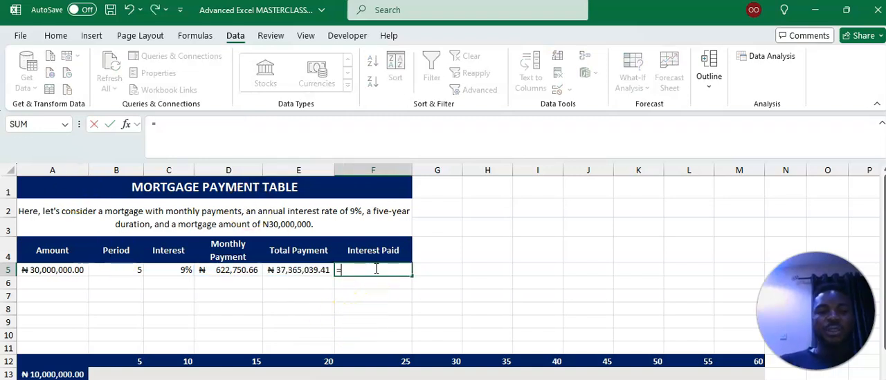
click(317, 273)
text(-)
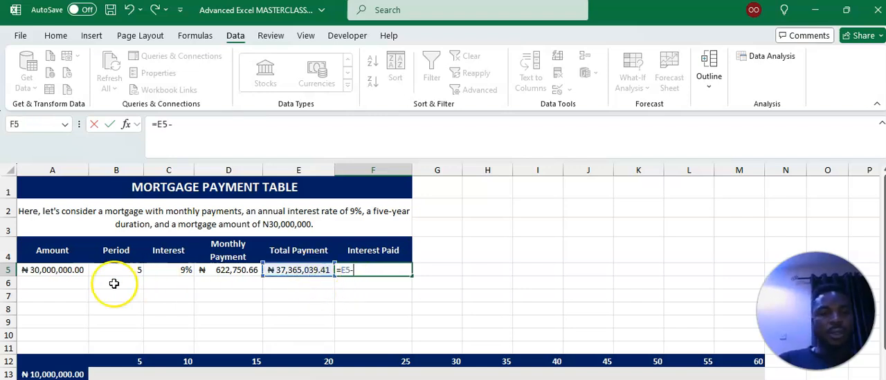
click(72, 269)
key(Tab)
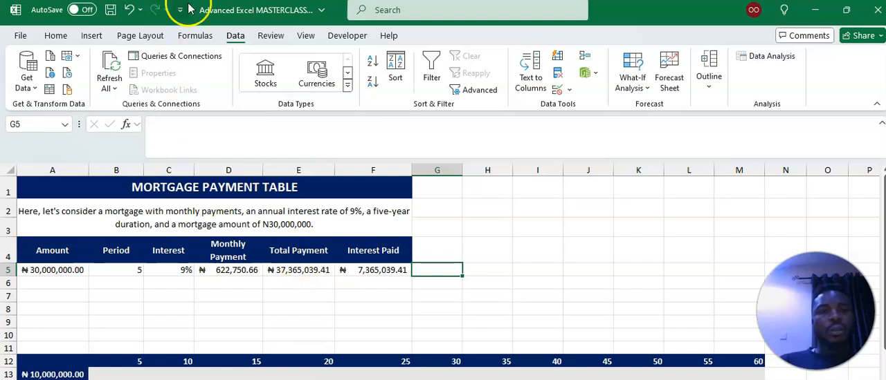
click(55, 35)
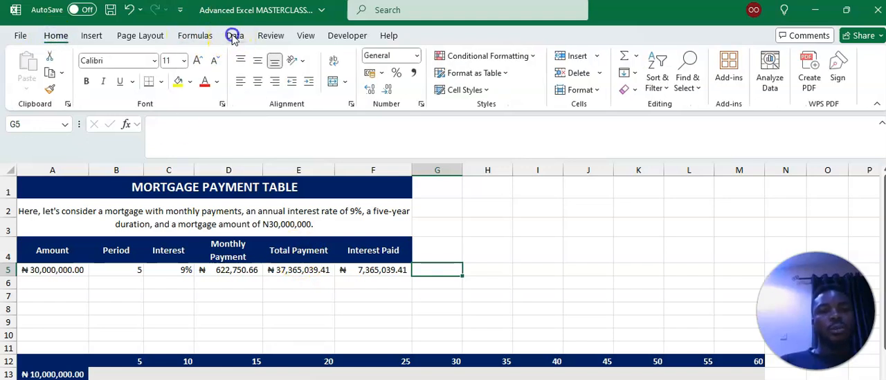
click(234, 37)
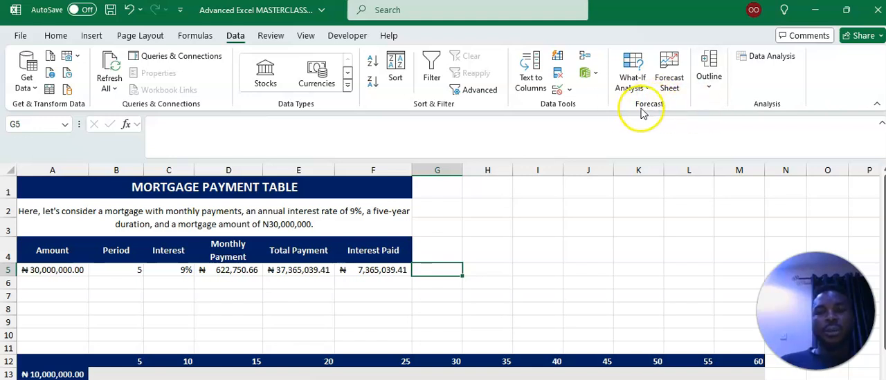
click(644, 83)
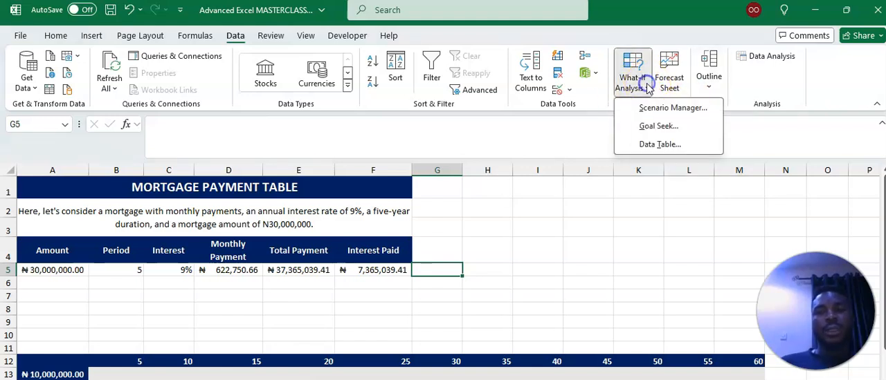
click(671, 109)
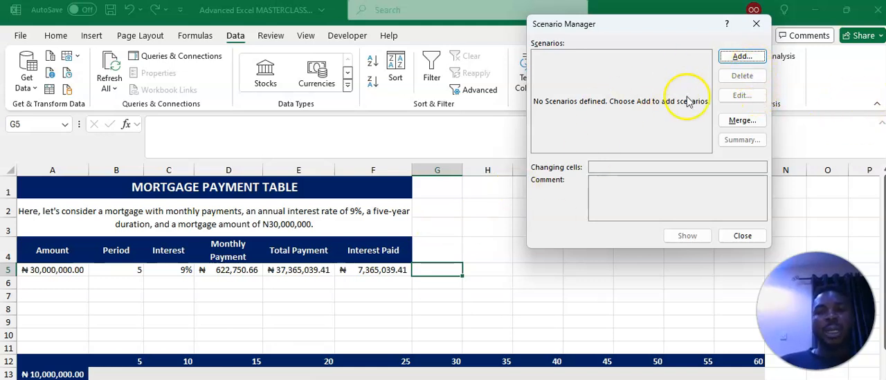
click(745, 62)
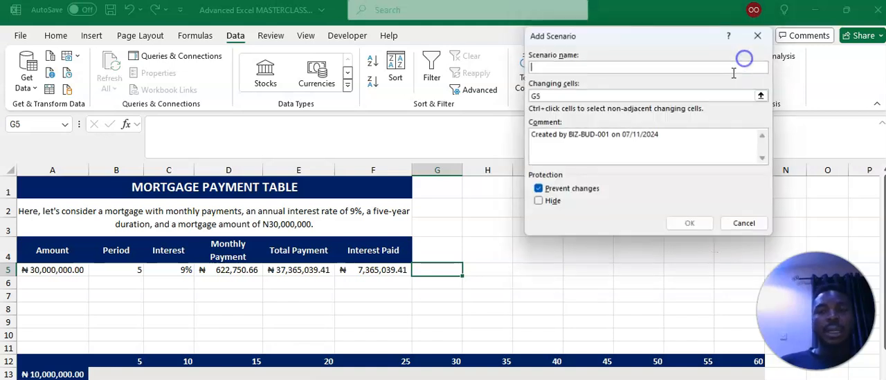
click(758, 35)
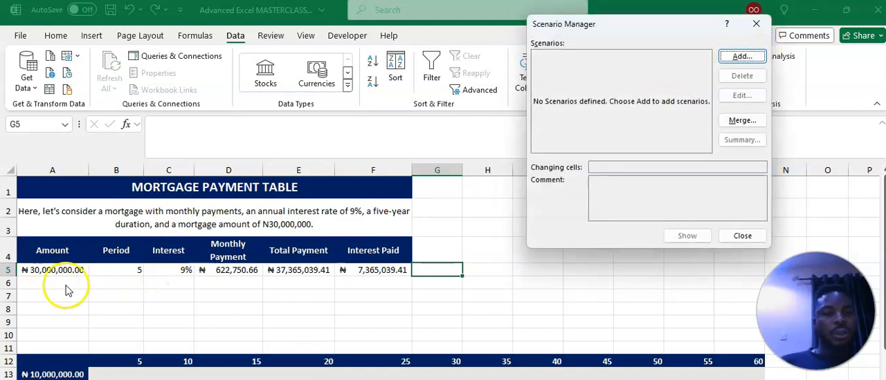
click(743, 236)
- Start a new scenario named FreeZone Park with the amount, period and interest cells A5:C5 as its changing cells
click(56, 270)
drag(57, 270, 169, 269)
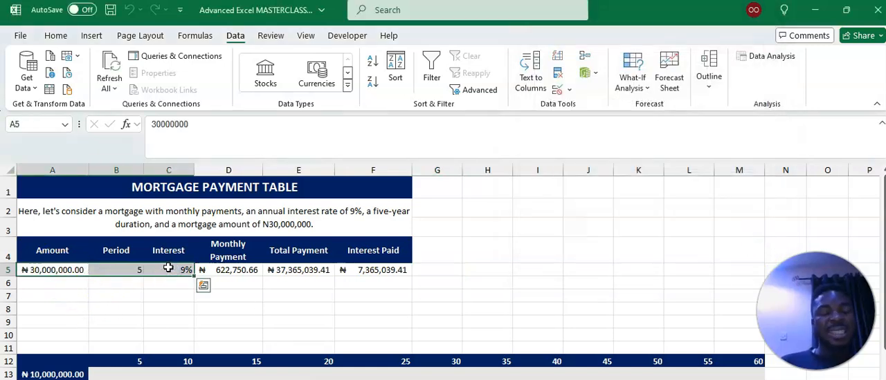
click(646, 68)
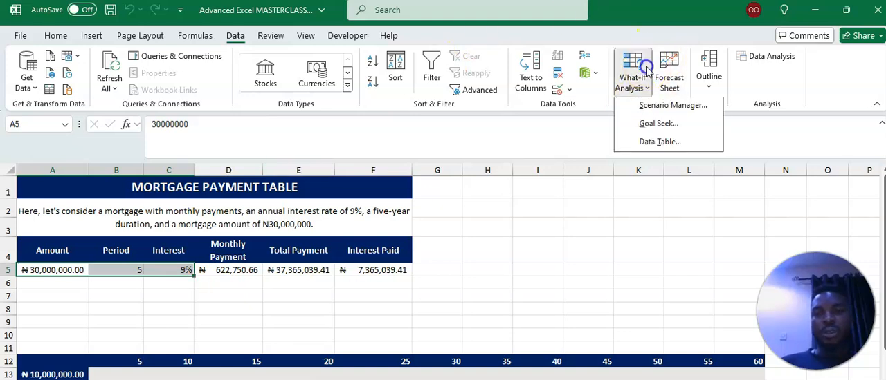
click(689, 106)
click(738, 58)
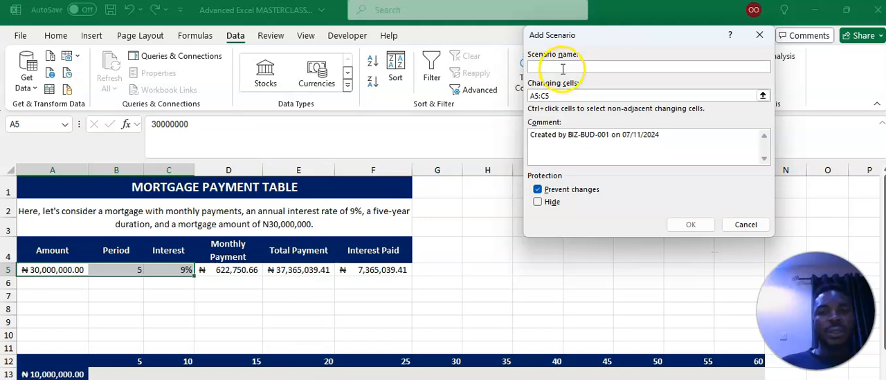
text(Free)
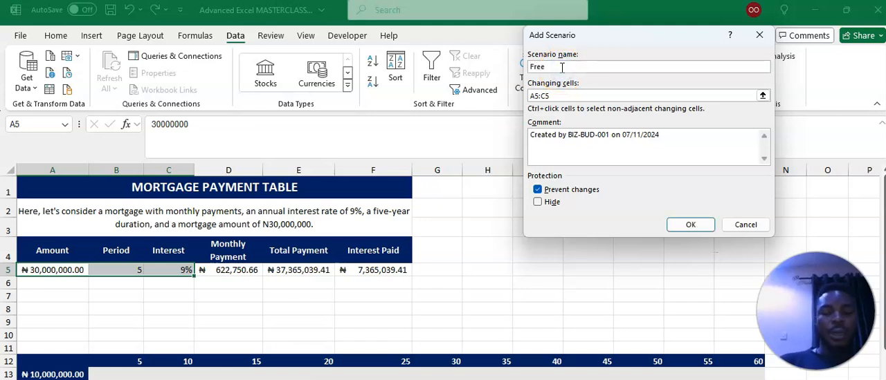
text(Zone Park)
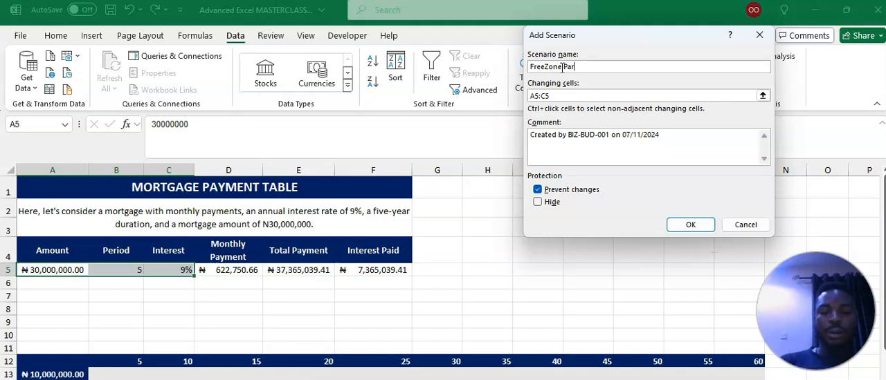
- Replace the creator in the FreeZone Park comment with the author's name and accept amount 30000000, term 5 and rate 0.09
click(570, 136)
drag(570, 136, 611, 138)
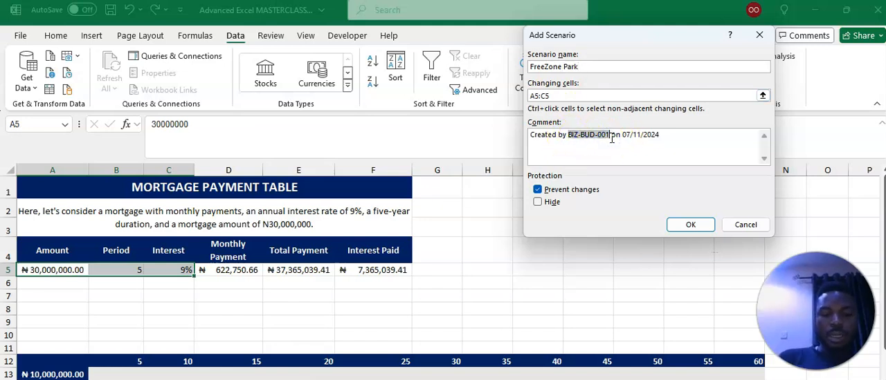
text(Olamide)
click(690, 225)
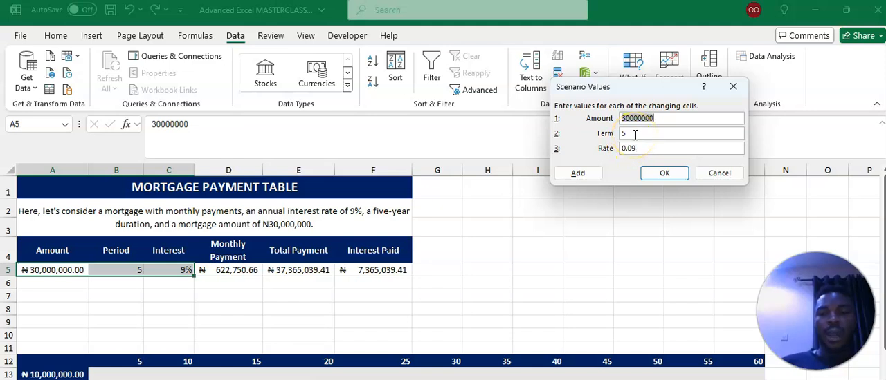
click(664, 173)
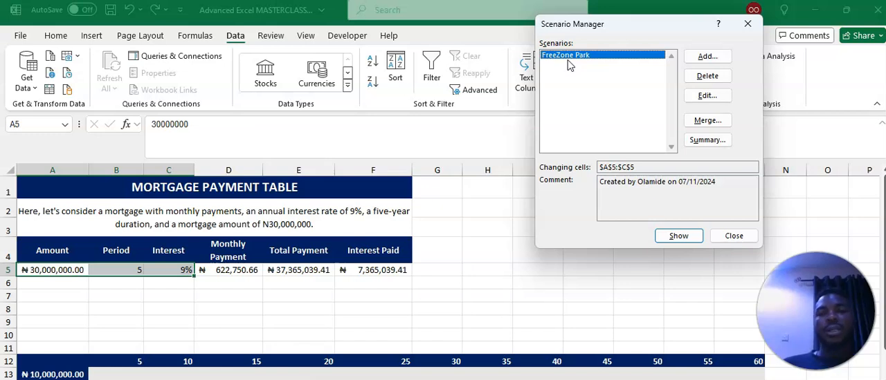
- Add a second scenario named Ikeja City View for A5:C5, with the author's name as the creator in its comment
click(710, 58)
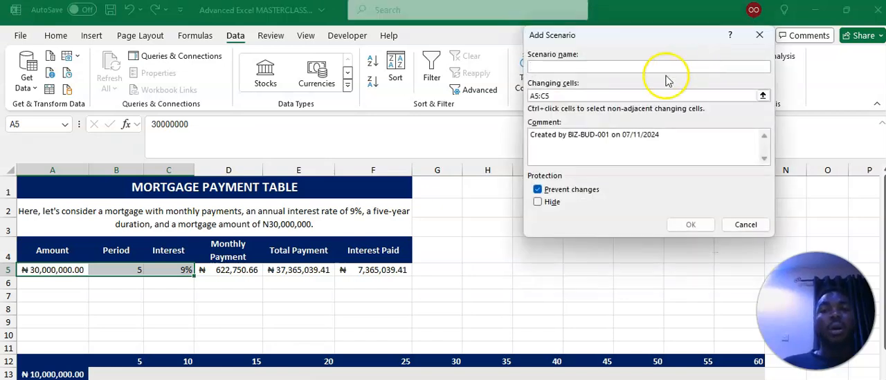
click(571, 67)
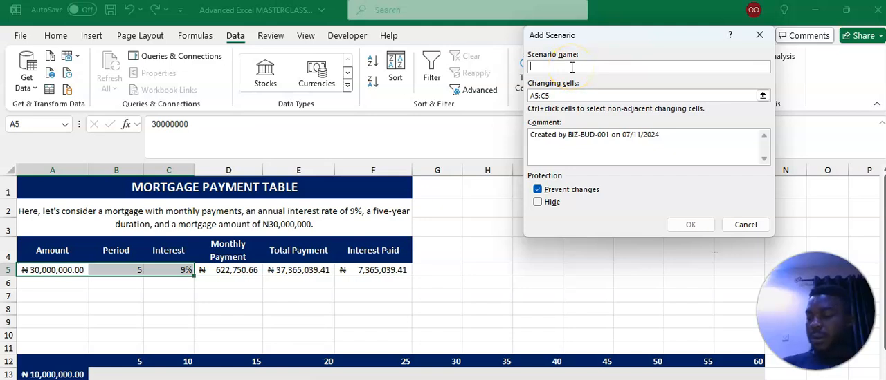
text(Ik)
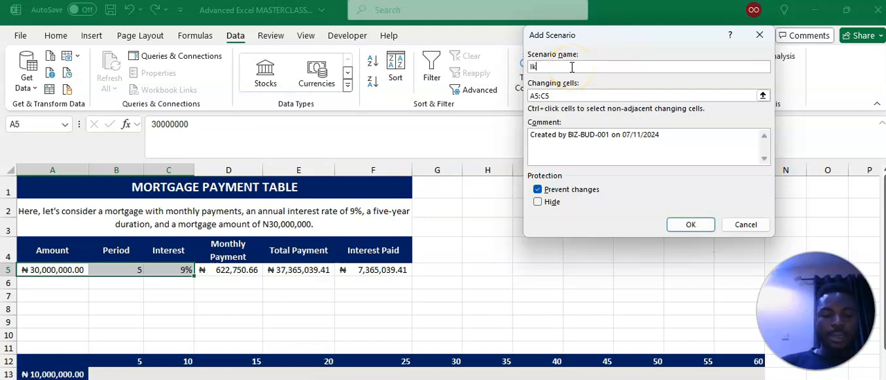
text(eja City View)
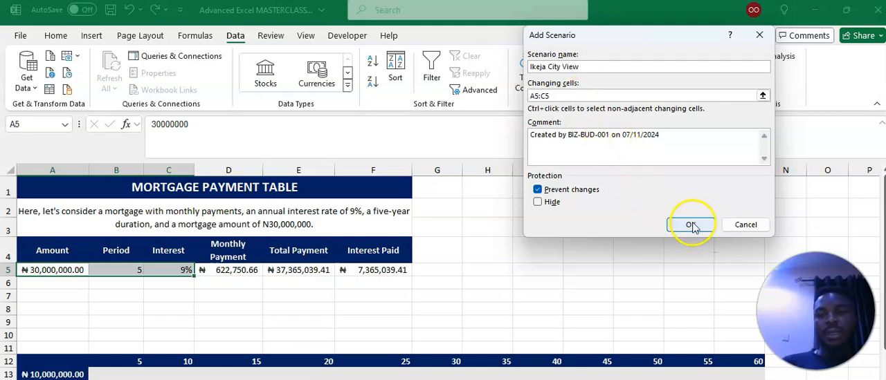
click(599, 140)
drag(609, 135, 581, 135)
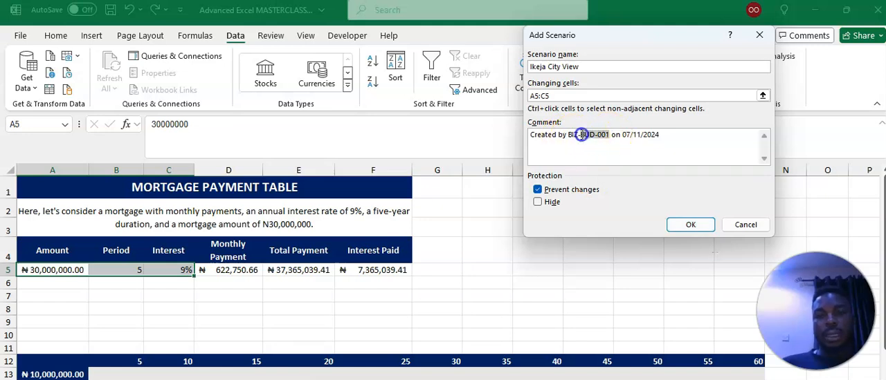
text(Olamide)
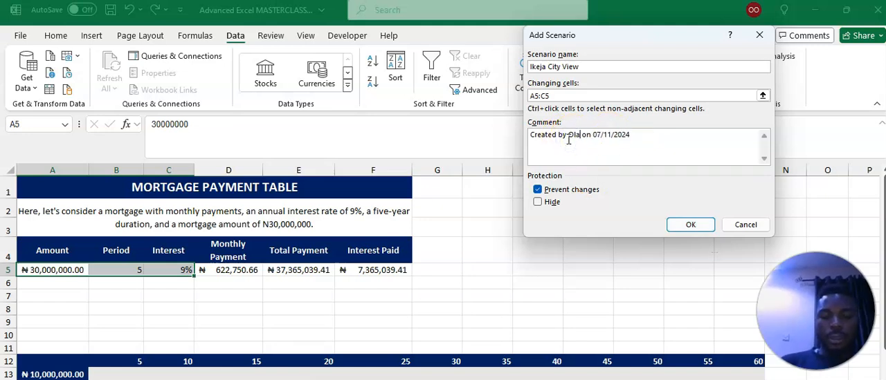
click(680, 224)
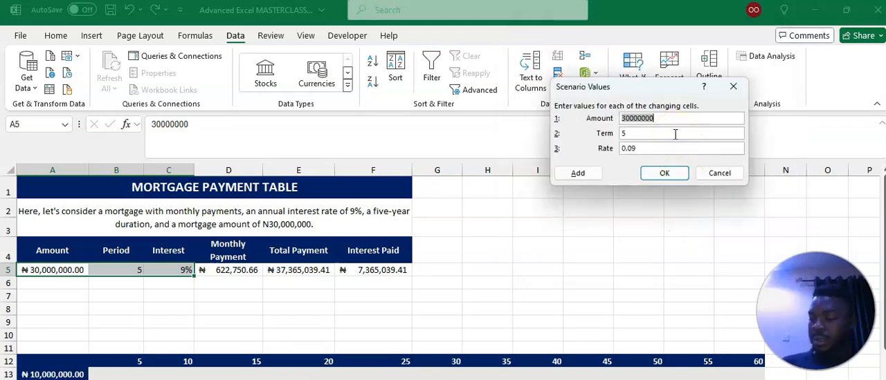
- Set the Ikeja City View scenario values to amount 26000000, term 4 and rate 0.07
text(26)
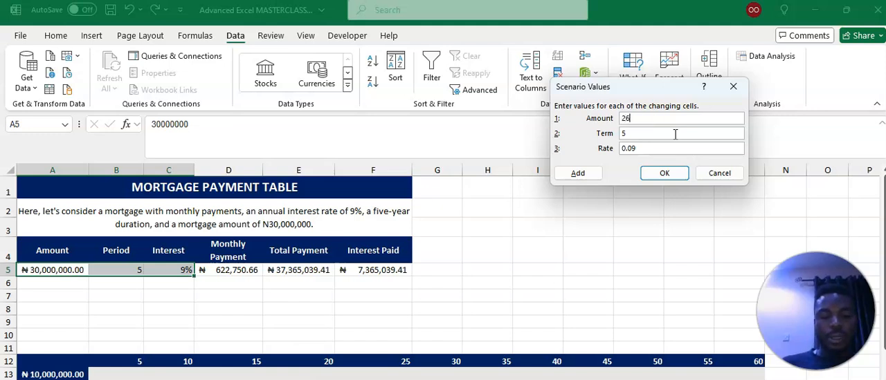
click(635, 133)
key(BackSpace)
text(4)
click(640, 148)
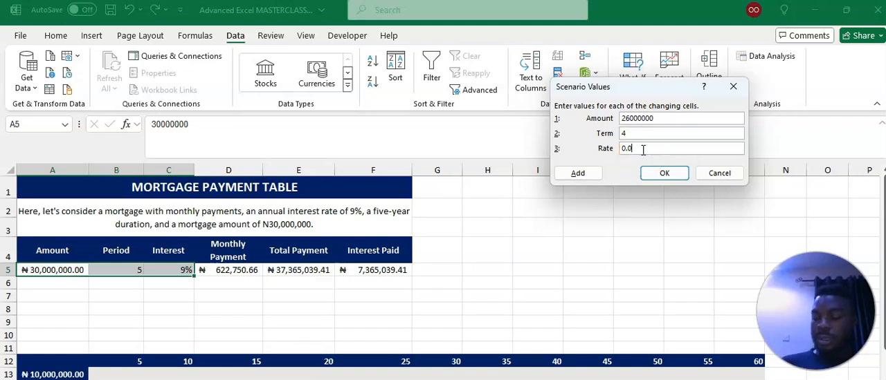
text(7)
click(663, 173)
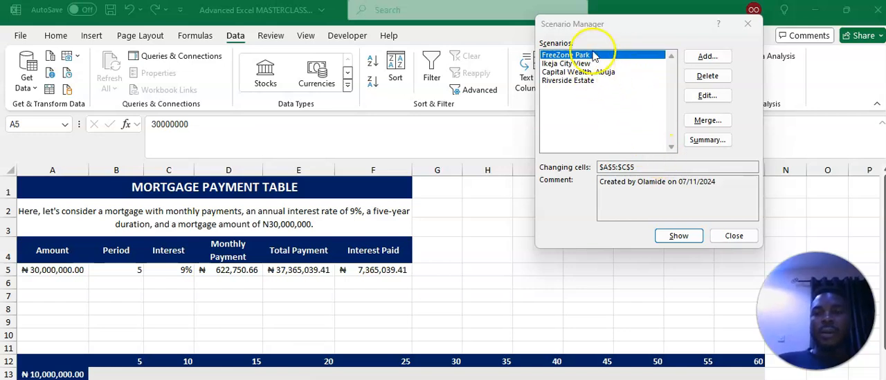
- Close the Scenario Manager and save the workbook
click(735, 237)
click(109, 14)
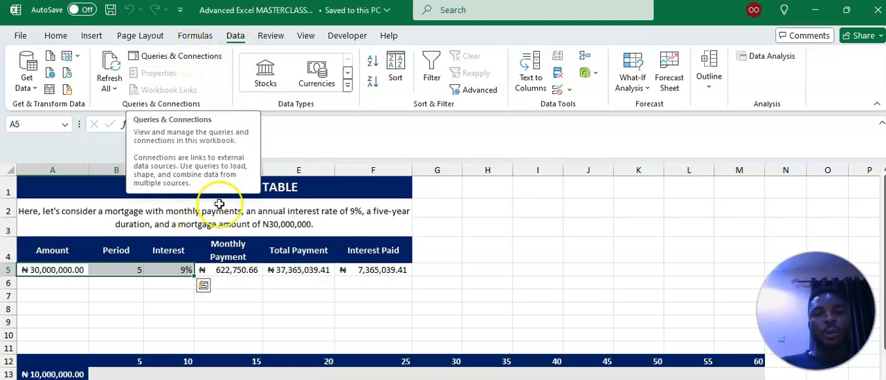
- Reopen the Scenario Manager and show the Ikeja City View scenario in the mortgage payment table
click(501, 269)
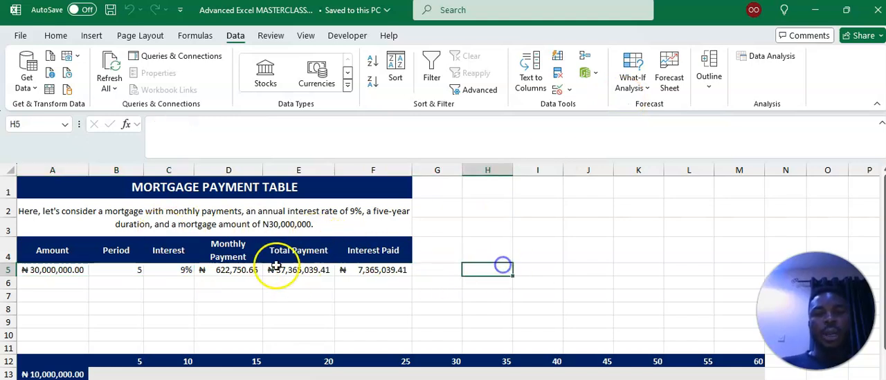
click(243, 270)
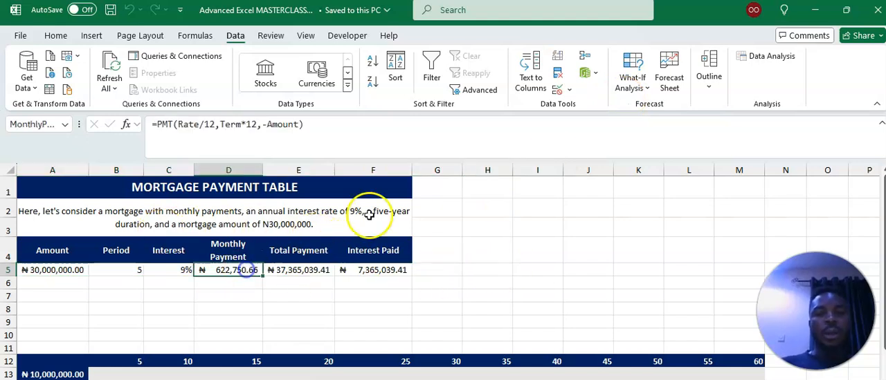
click(632, 75)
click(672, 109)
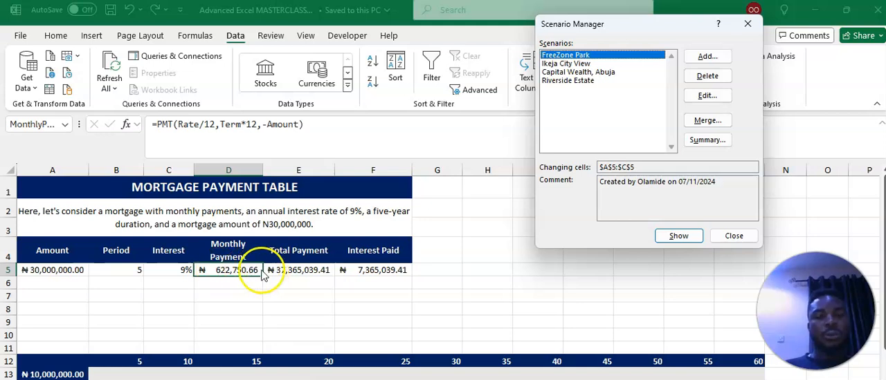
click(564, 64)
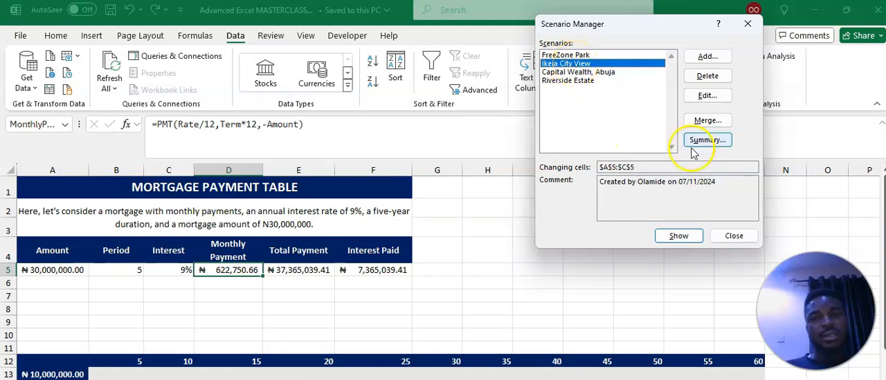
click(682, 237)
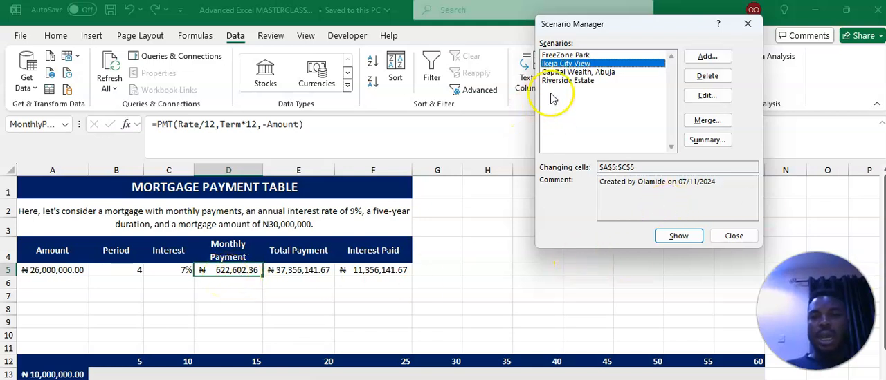
- Show the Capital Wealth, Abuja scenario and the Riverside Estate scenario in turn in the mortgage table
click(564, 72)
click(679, 236)
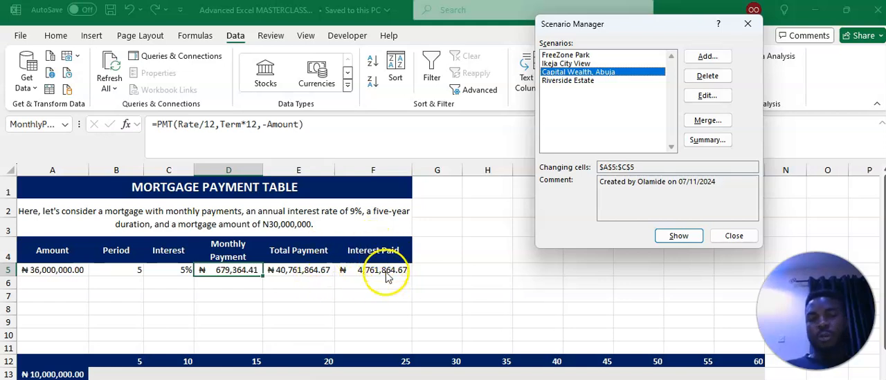
click(585, 81)
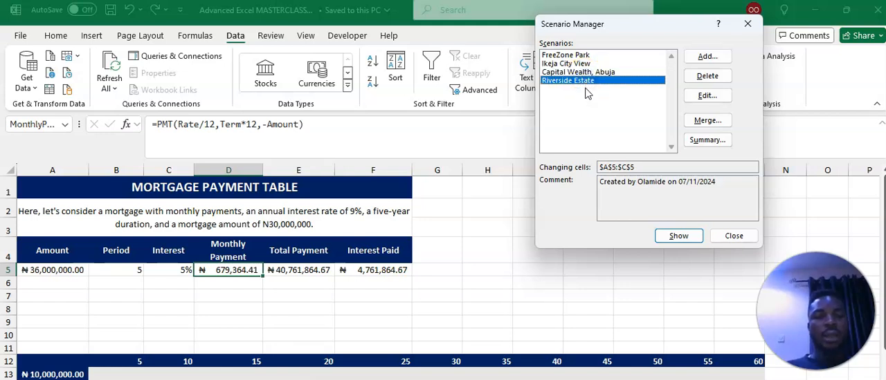
click(678, 236)
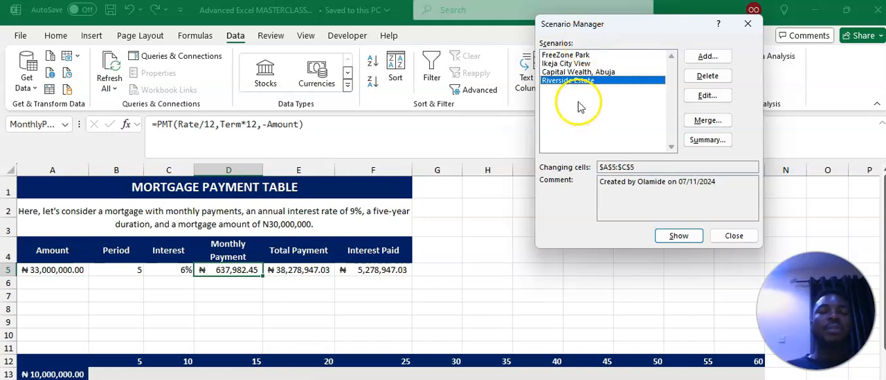
- Create a scenario summary report with F5 as the result cell and expand its collapsed comment row
click(707, 141)
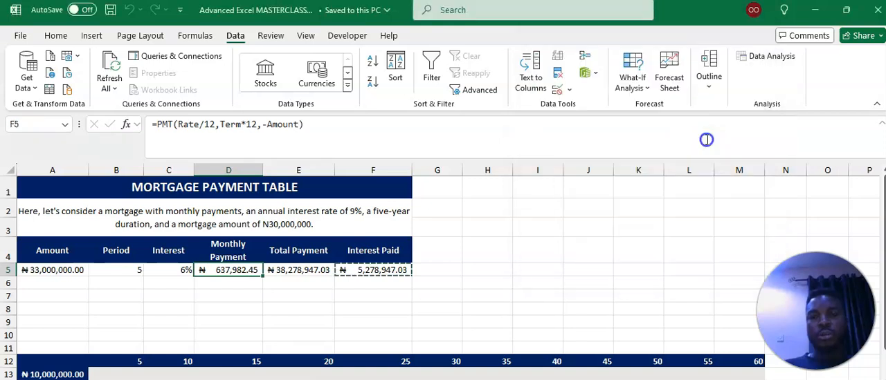
click(635, 178)
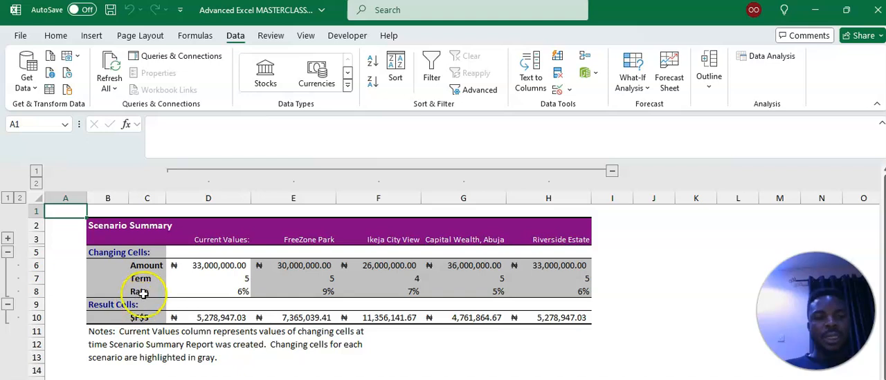
click(8, 240)
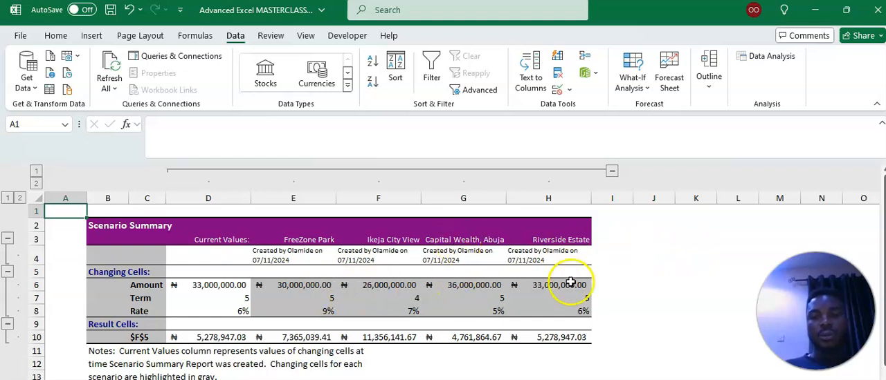
- Compare the interest paid for each scenario in the summary's result row, and return to the mortgage payment sheet
click(288, 340)
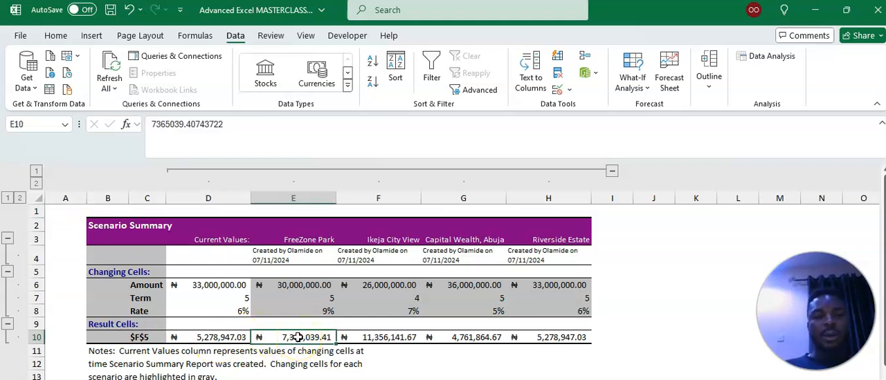
click(372, 335)
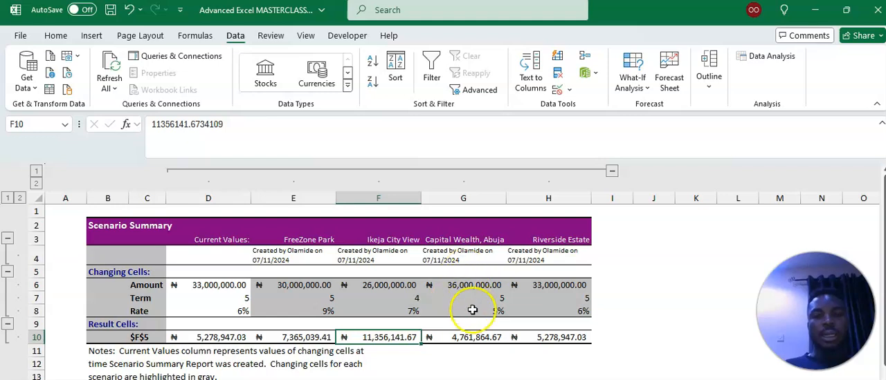
click(477, 338)
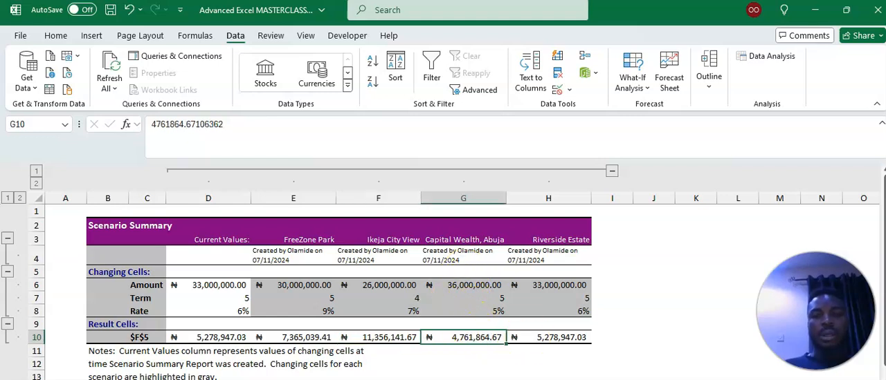
click(551, 338)
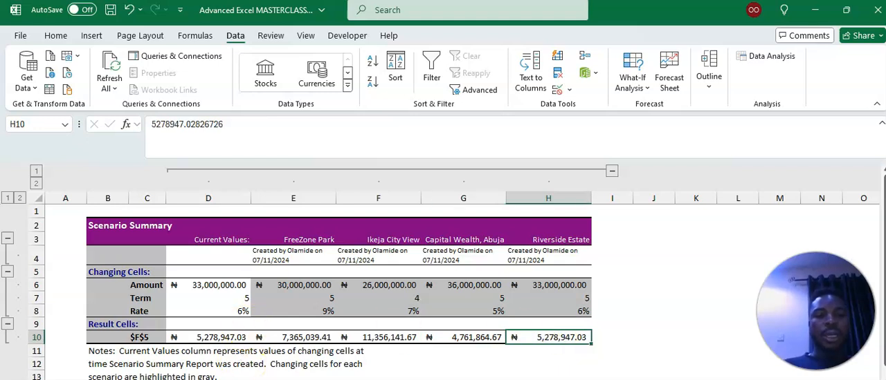
click(262, 378)
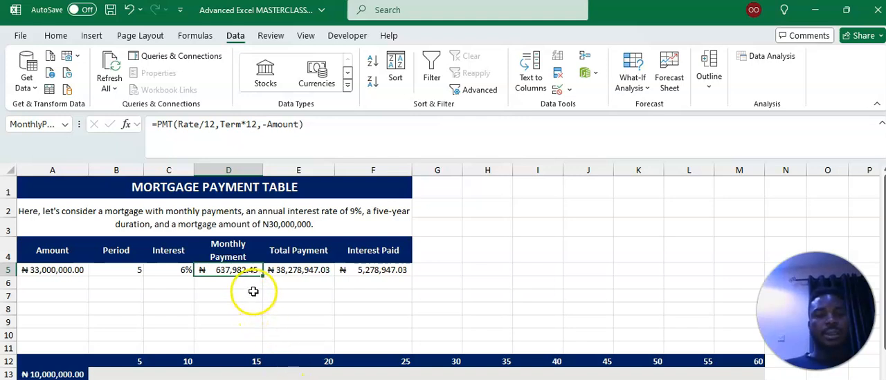
- Review the list of saved scenarios in the Scenario Manager with the monthly payment cell selected, and close it
click(253, 294)
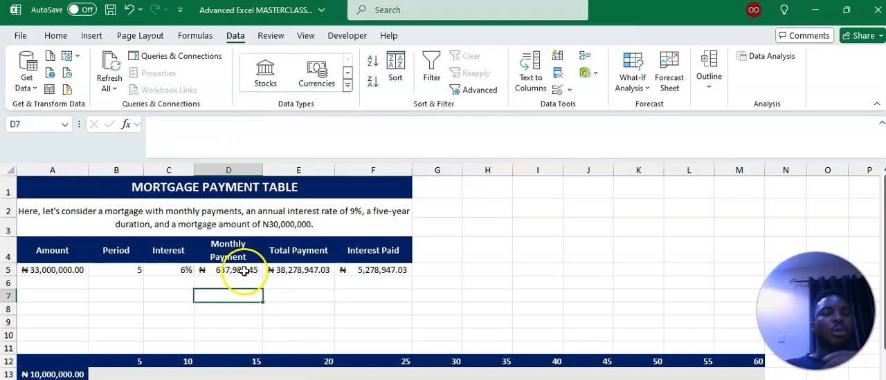
click(244, 270)
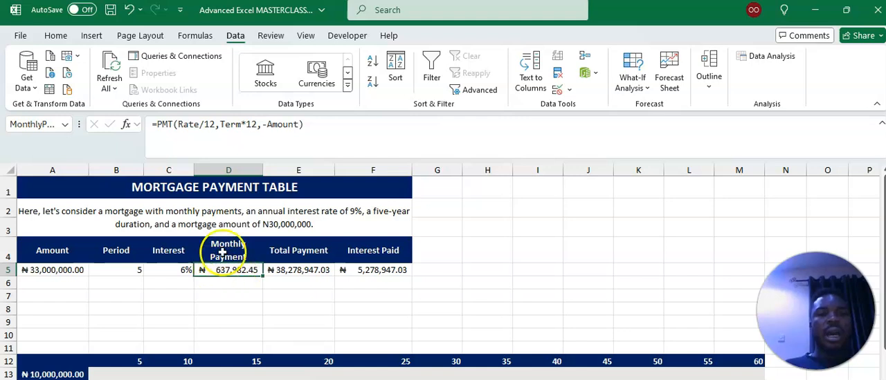
click(640, 76)
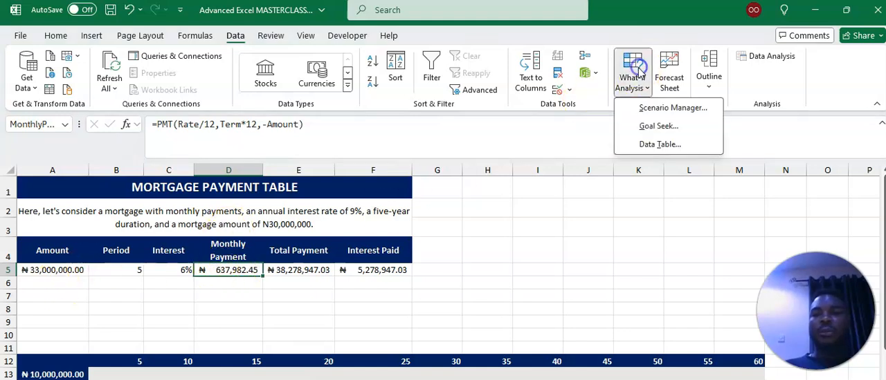
click(659, 106)
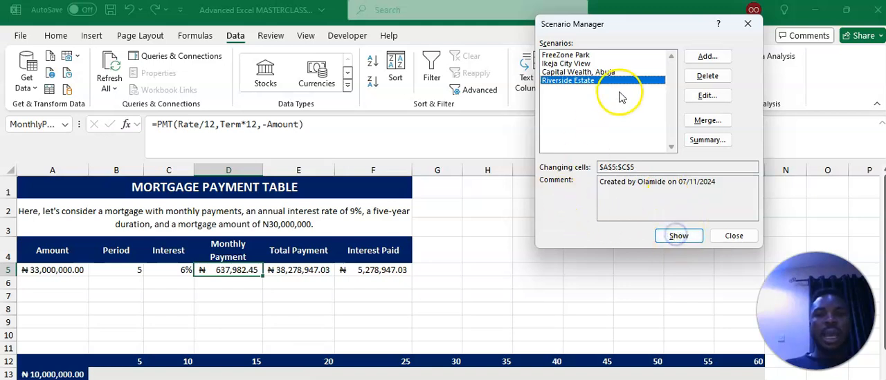
click(733, 236)
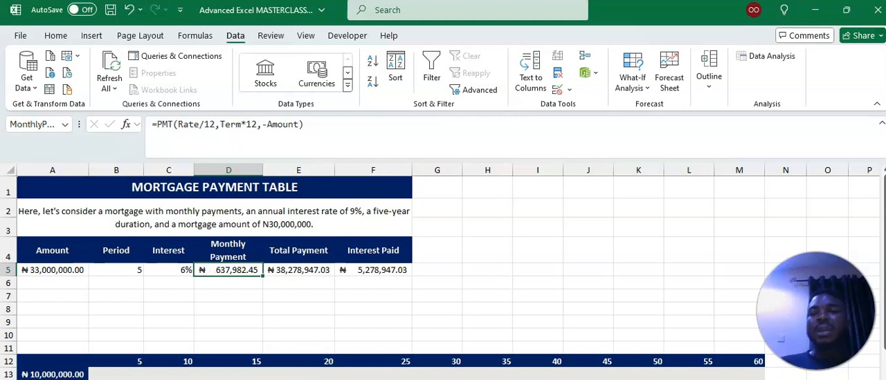
- Use Goal Seek to bring the monthly payment in D5 to 1000000 by changing the mortgage amount in A5, and accept the solution
click(631, 81)
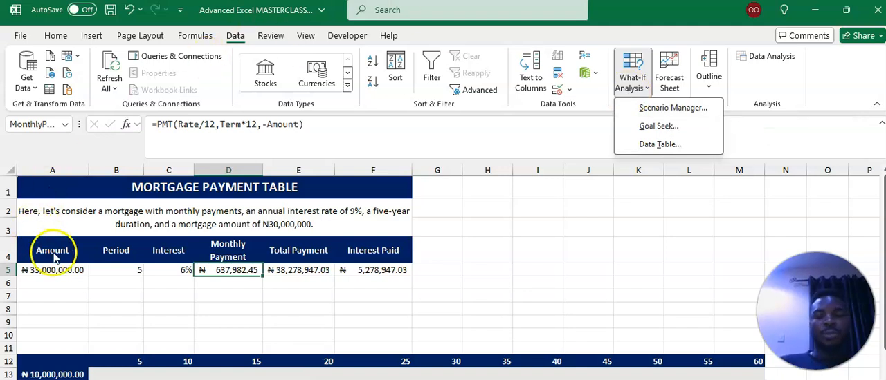
click(658, 126)
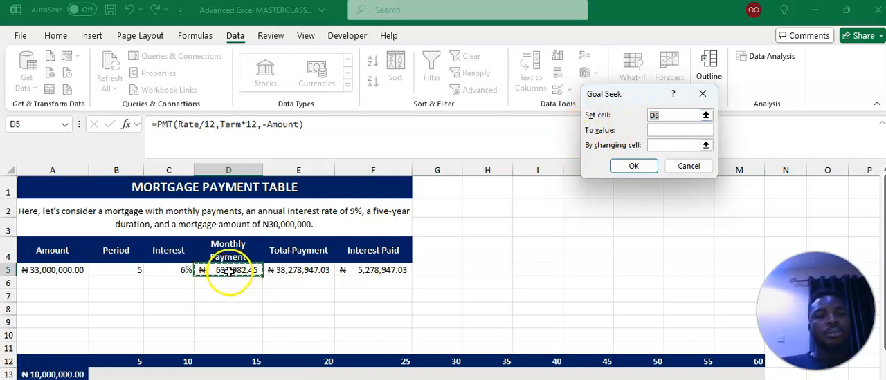
click(673, 129)
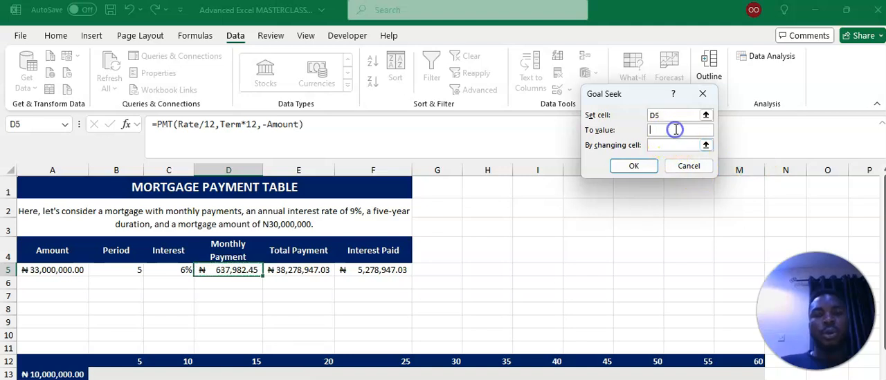
text(1000000)
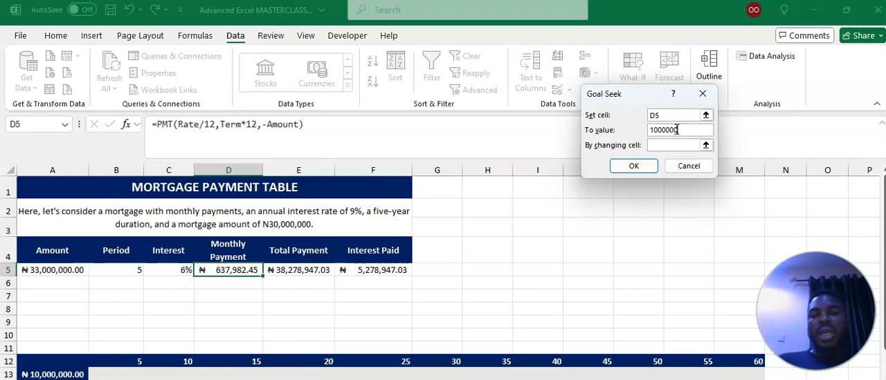
click(672, 143)
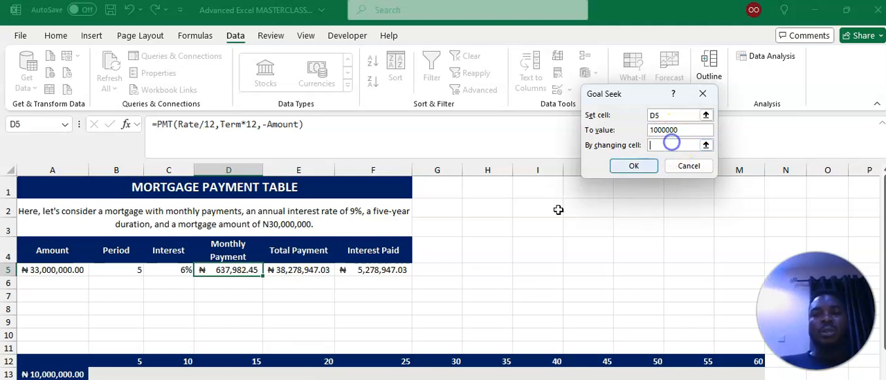
click(44, 271)
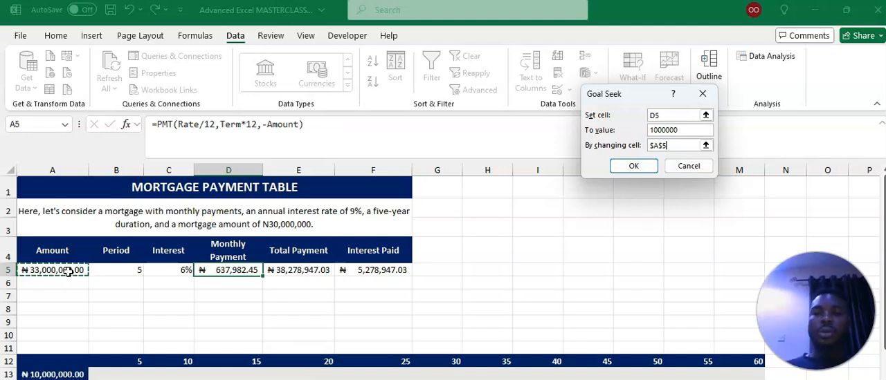
click(621, 168)
click(624, 165)
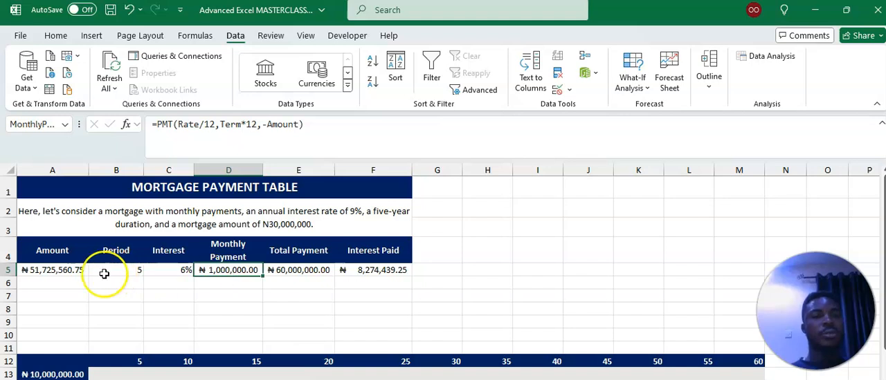
- Inspect the mortgage amount in A5 and the monthly payment formula in D5
click(62, 271)
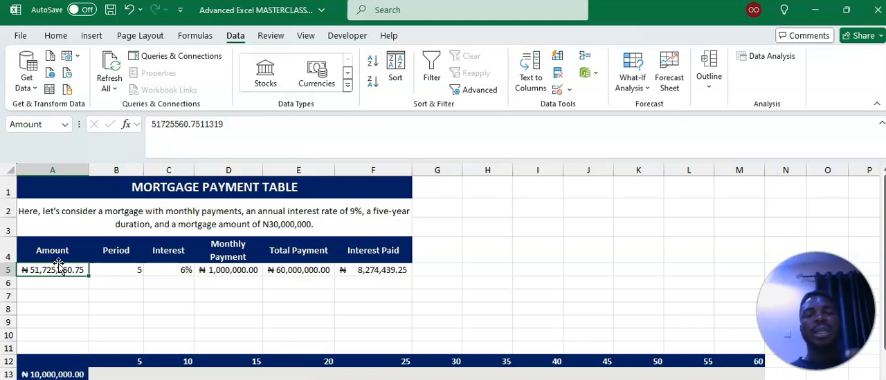
click(222, 270)
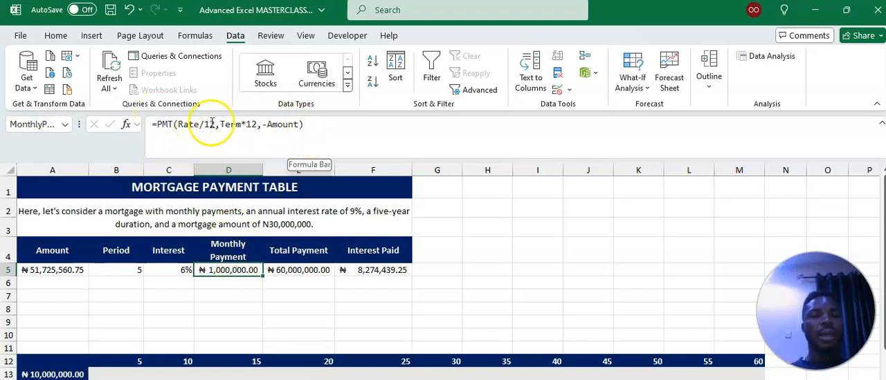
click(237, 267)
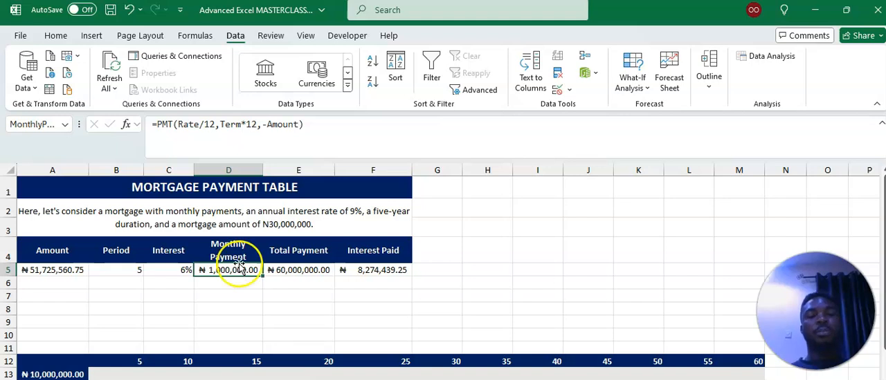